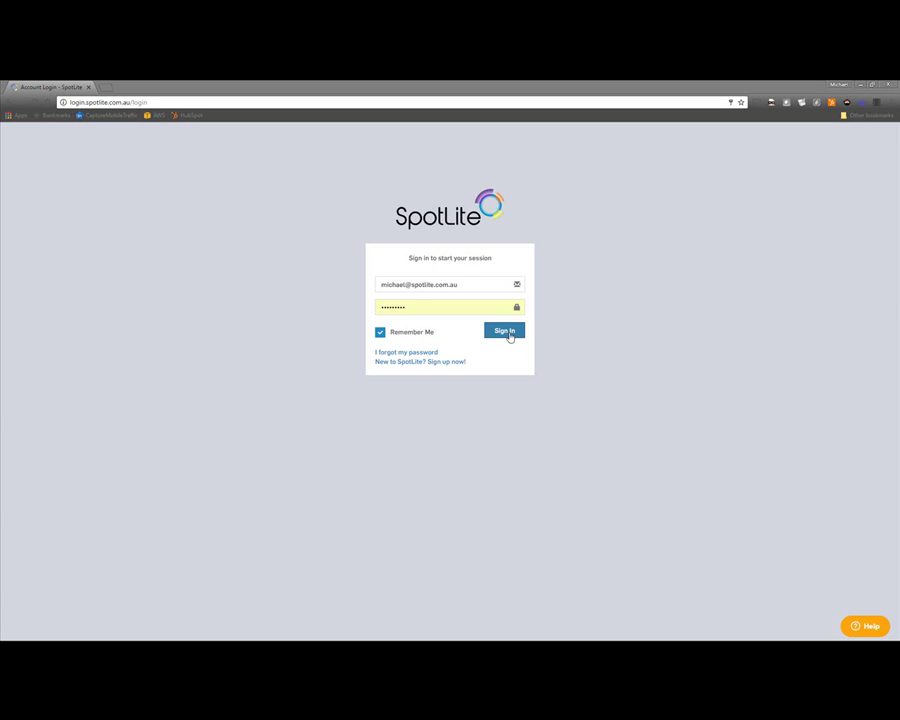
left_click(505, 331)
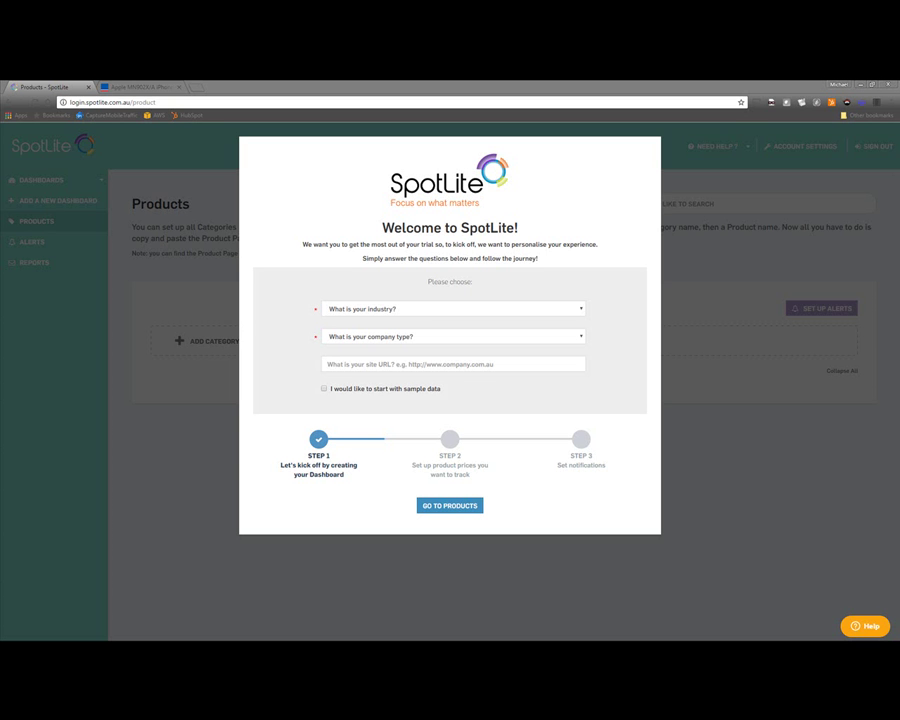
left_click(425, 310)
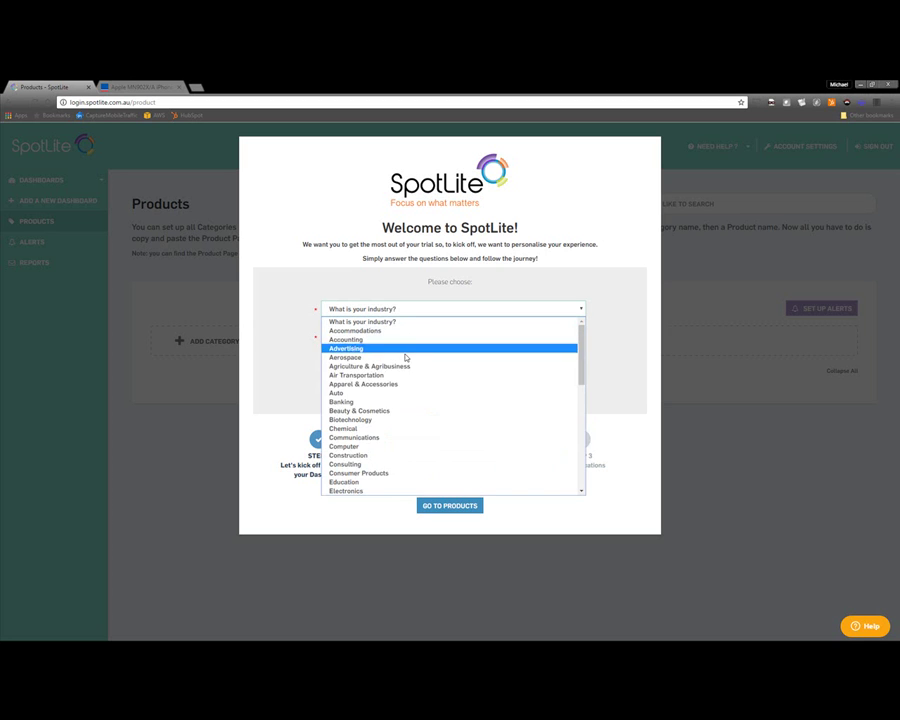
left_click(361, 491)
left_click(391, 339)
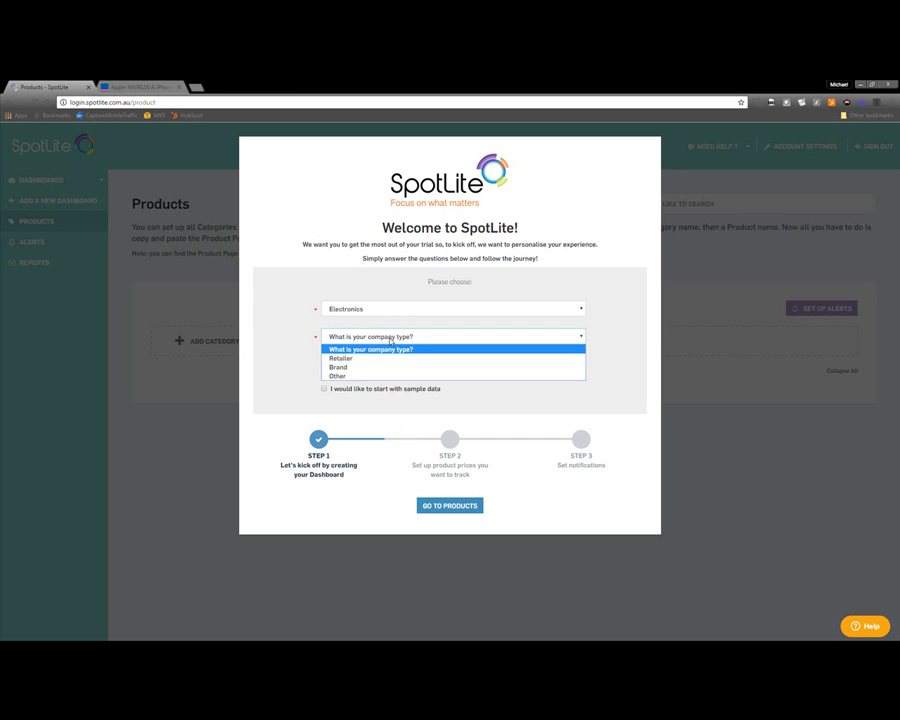
left_click(383, 358)
left_click(383, 362)
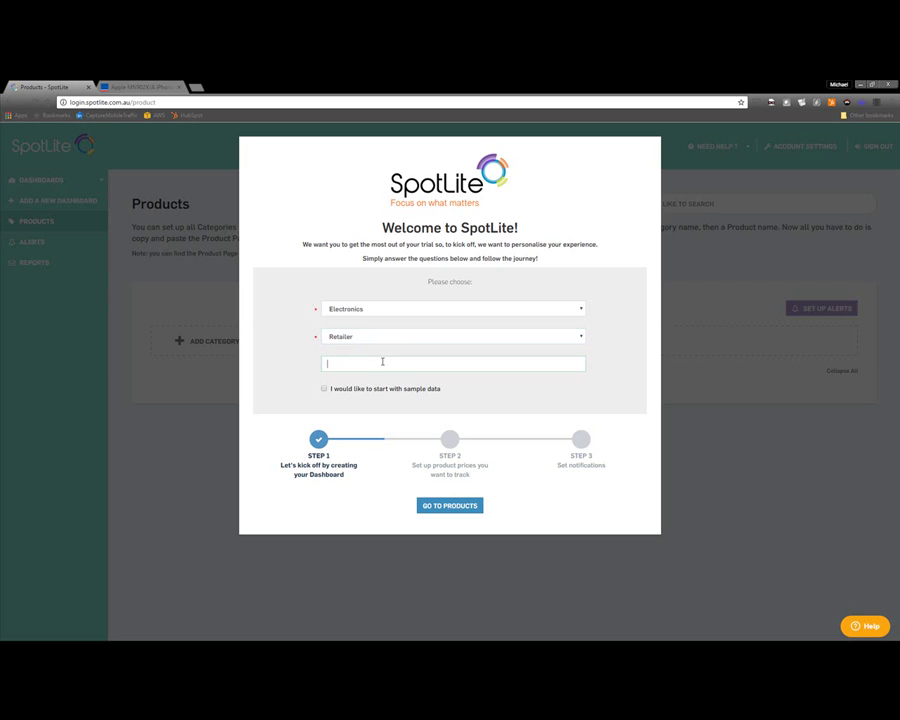
type("http://www.mysite.com.au")
left_click(324, 389)
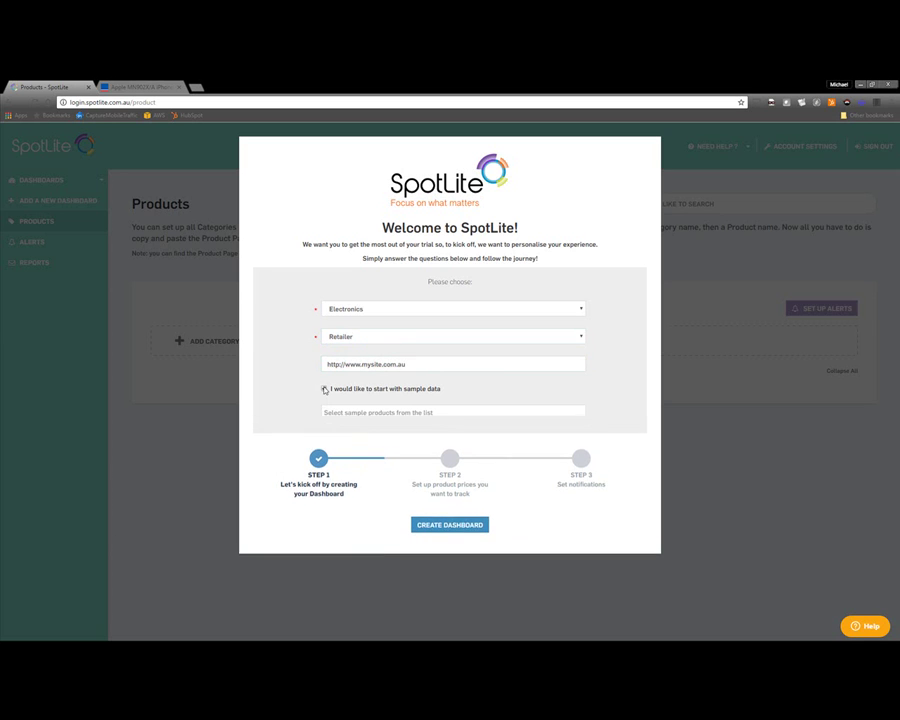
left_click(336, 413)
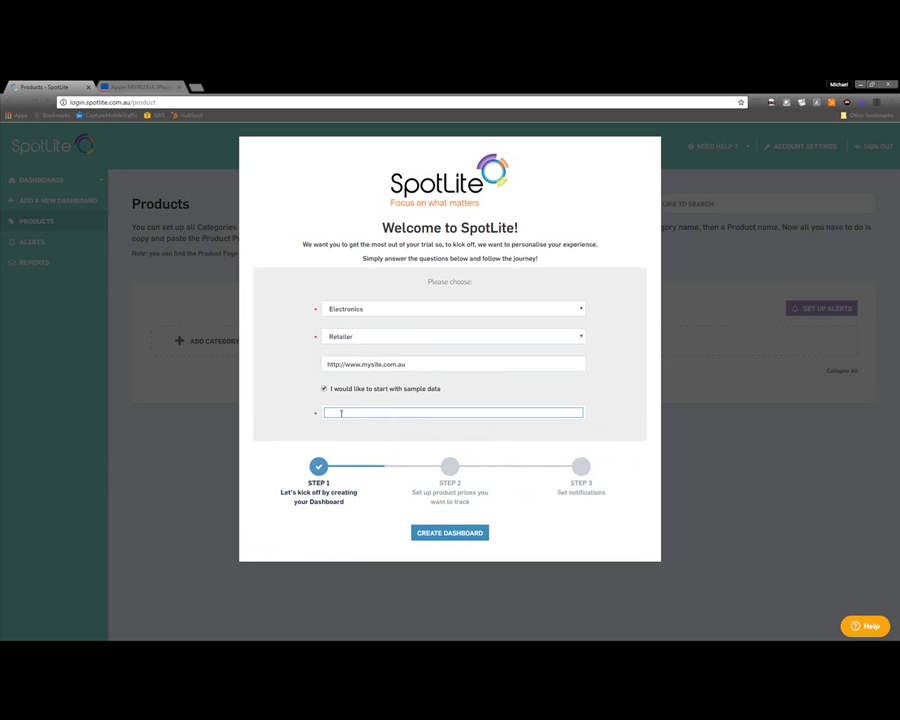
type("E")
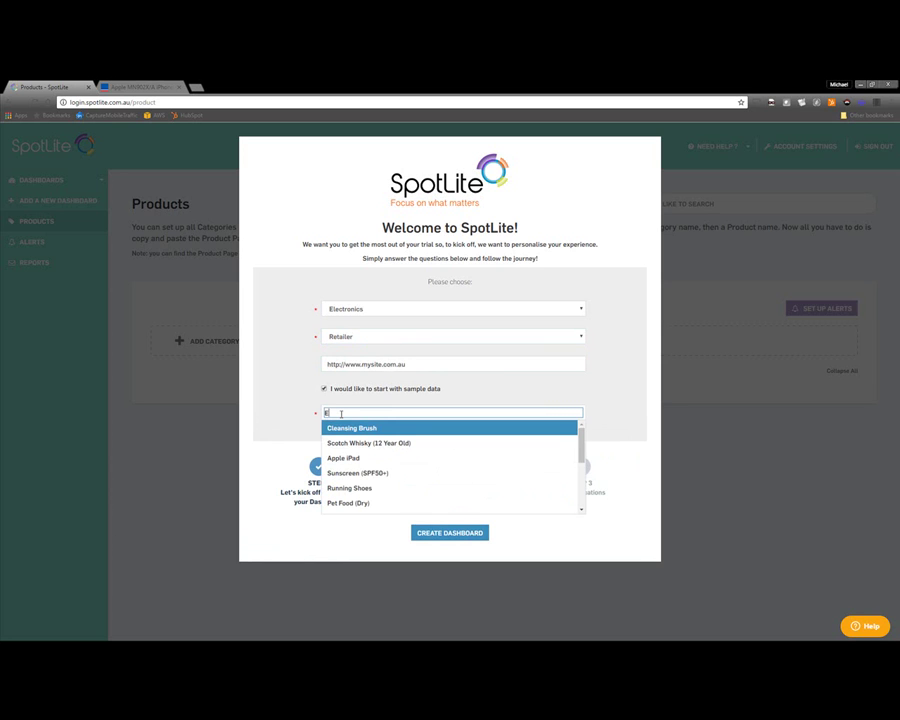
scroll(343, 455, "down", 3)
scroll(343, 455, "down", 1)
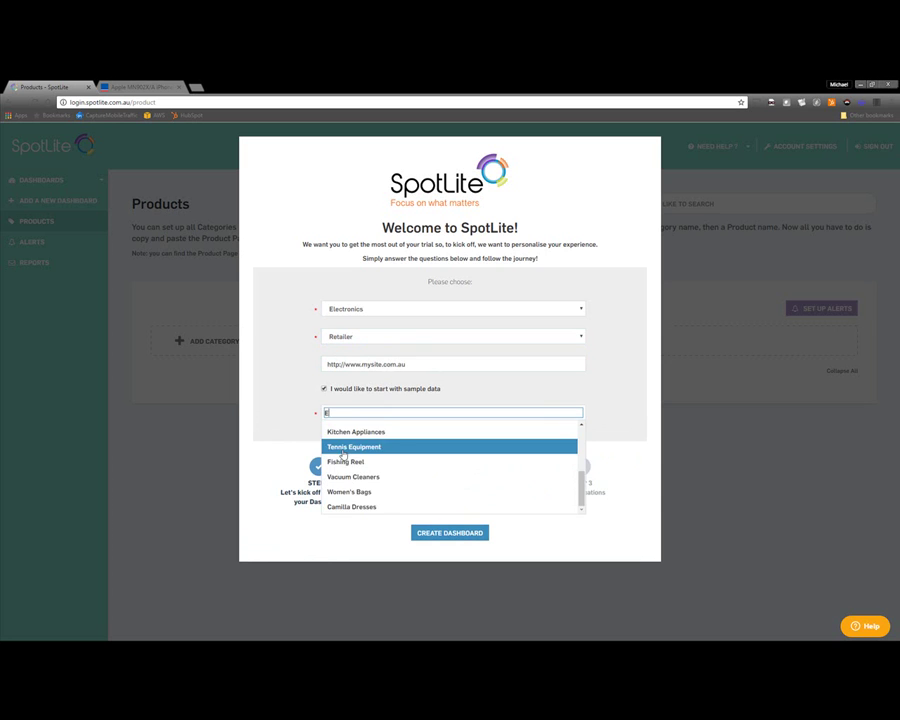
scroll(342, 454, "up", 5)
left_click(324, 389)
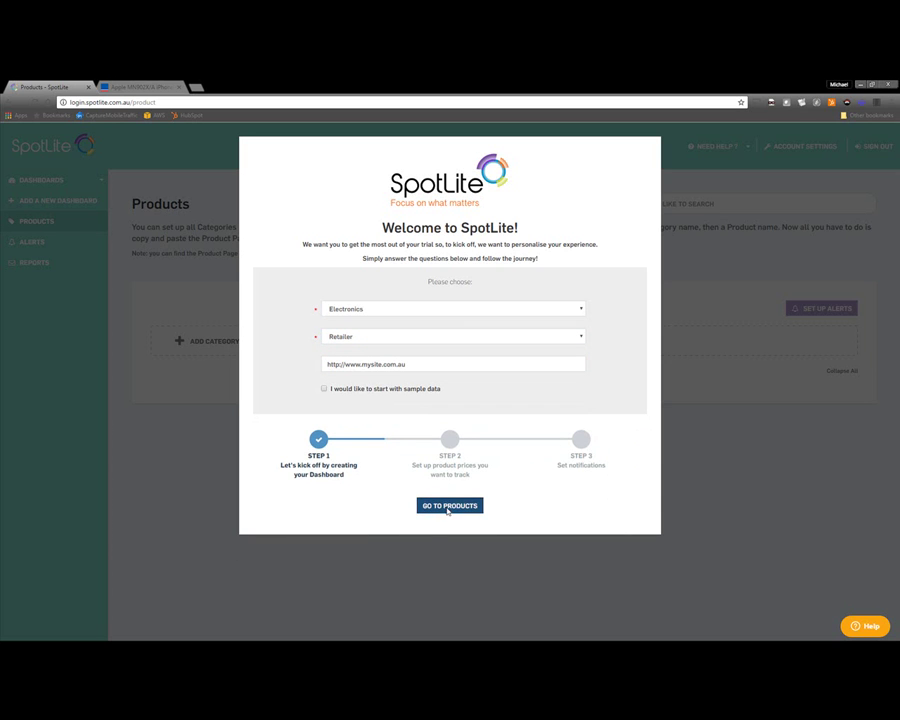
Proceed from the welcome form to the products page and add a category named Mobile Phones.
left_click(449, 506)
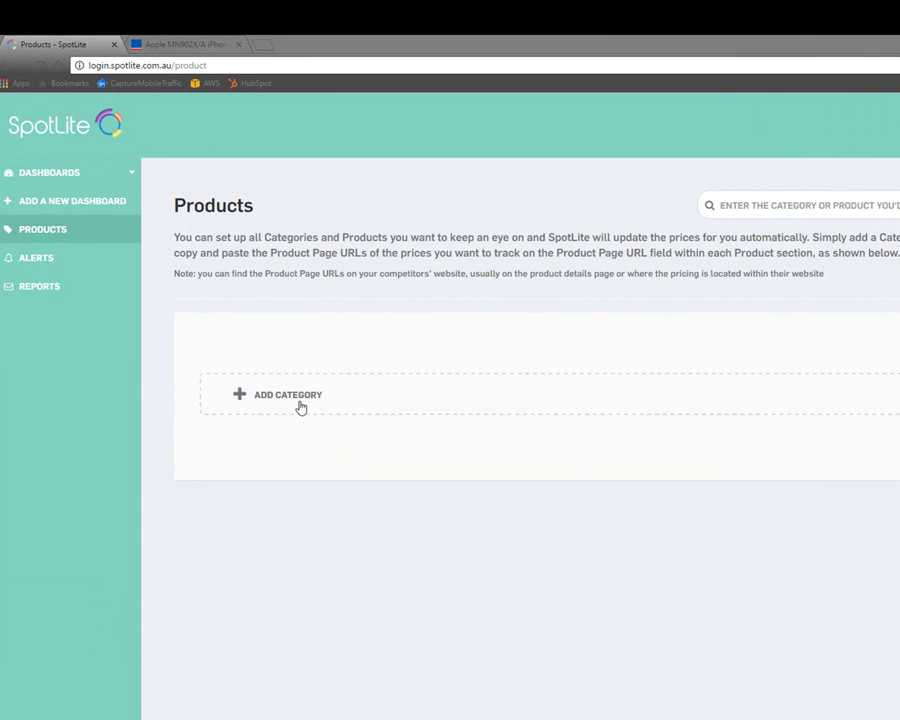
left_click(223, 347)
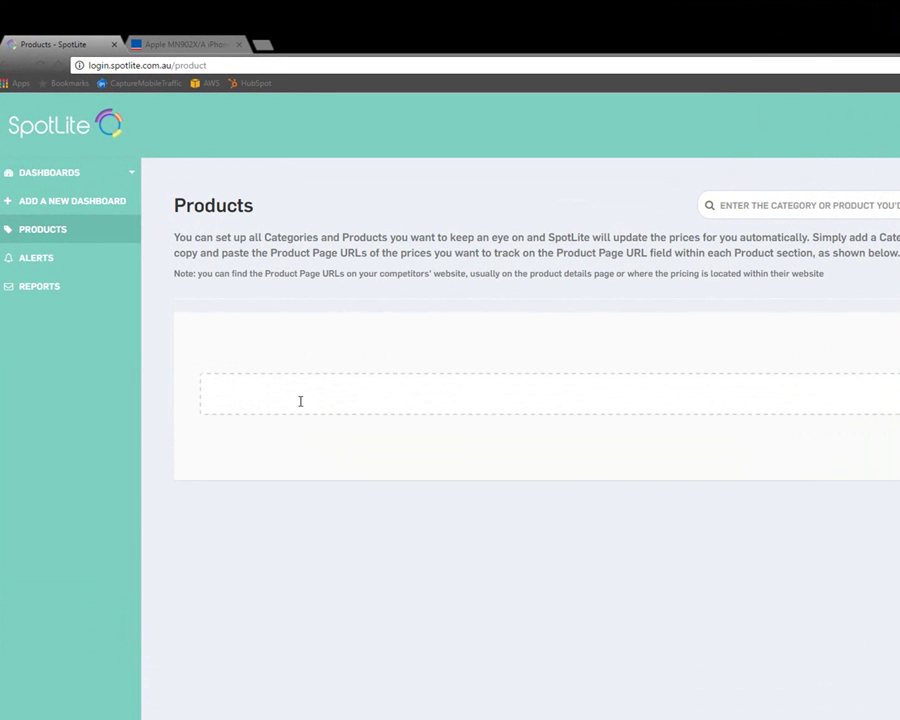
type("Mobile Phones")
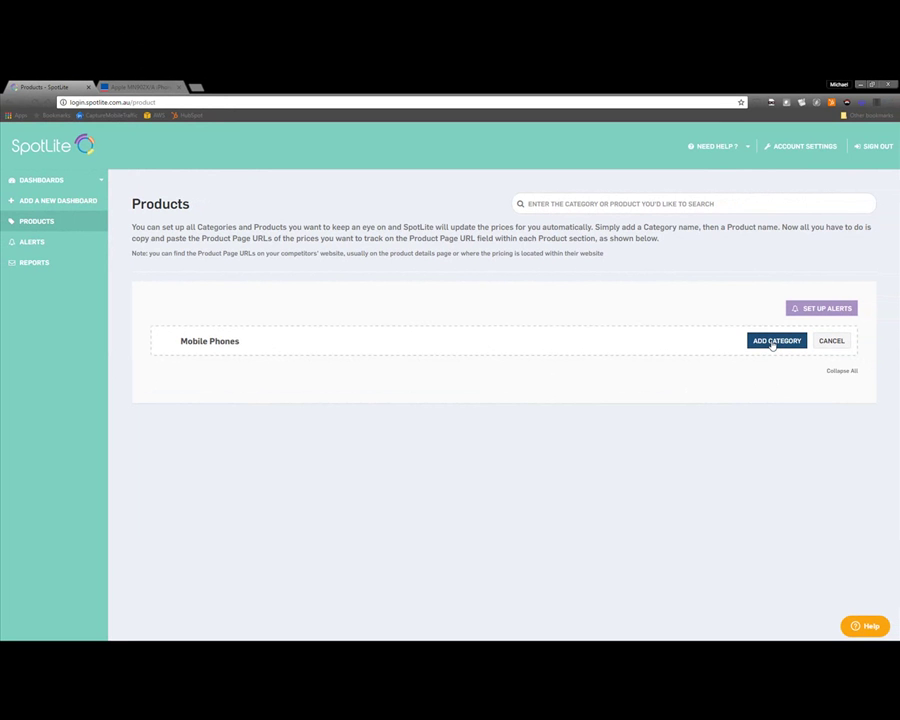
left_click(776, 341)
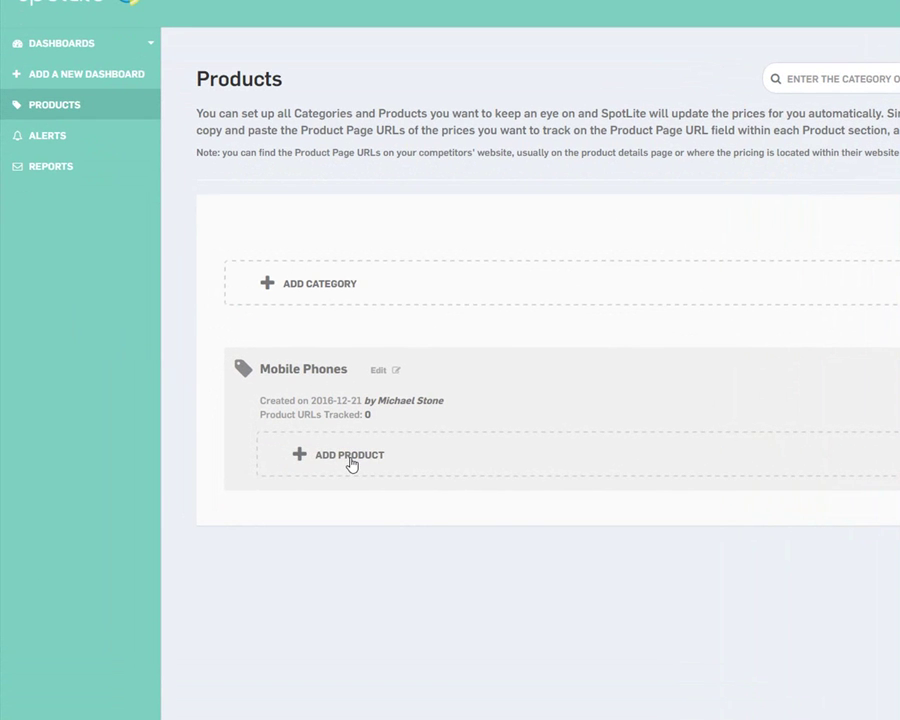
Add a product named iPhone 7 32GB Gold to the Mobile Phones category.
left_click(238, 460)
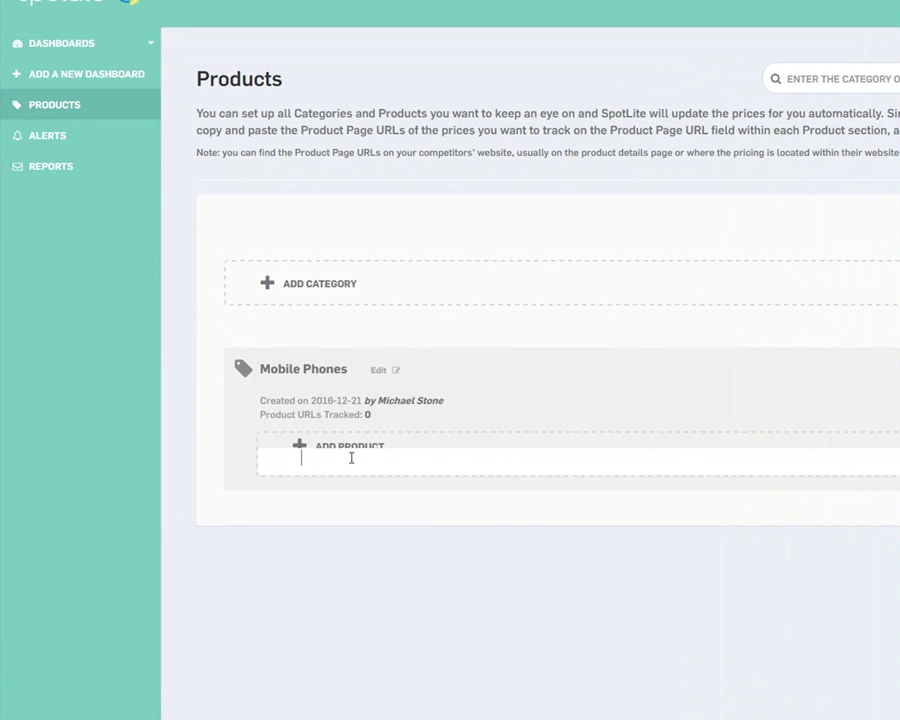
type("iPhone")
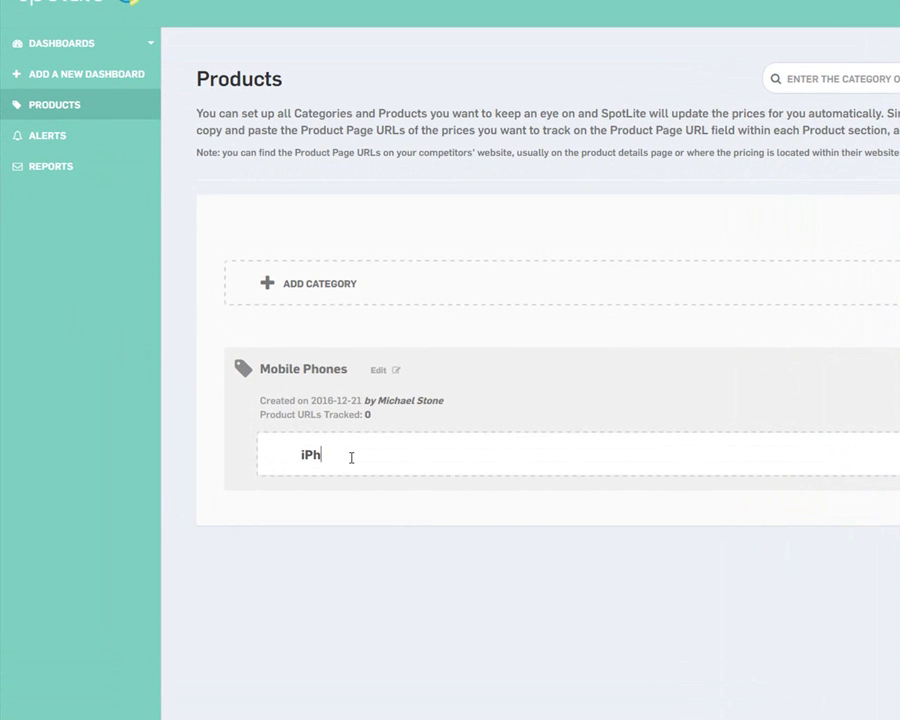
type(" 7 32GB Gold")
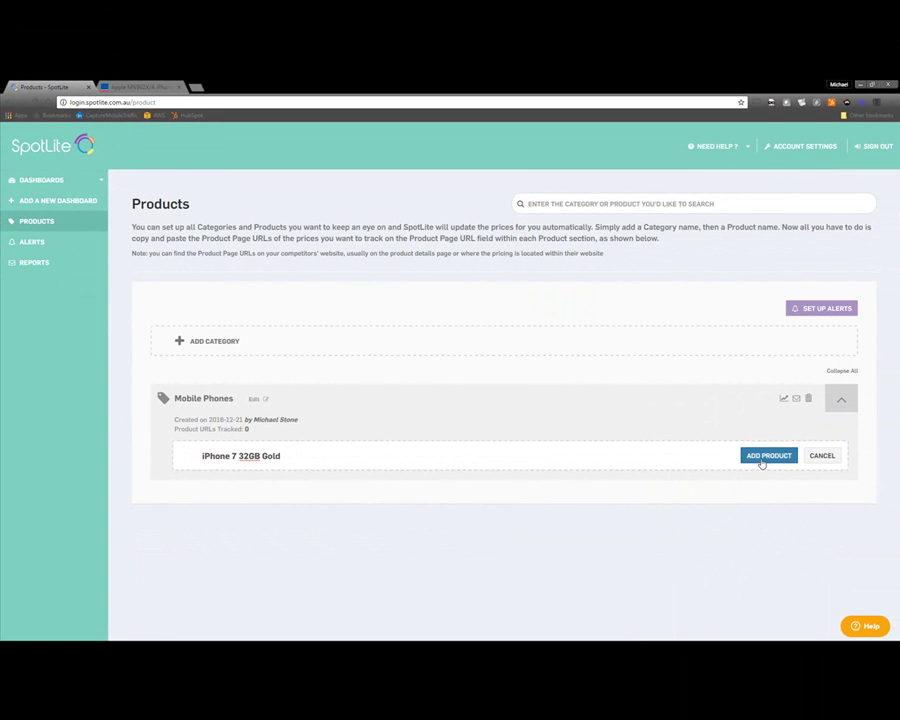
left_click(763, 458)
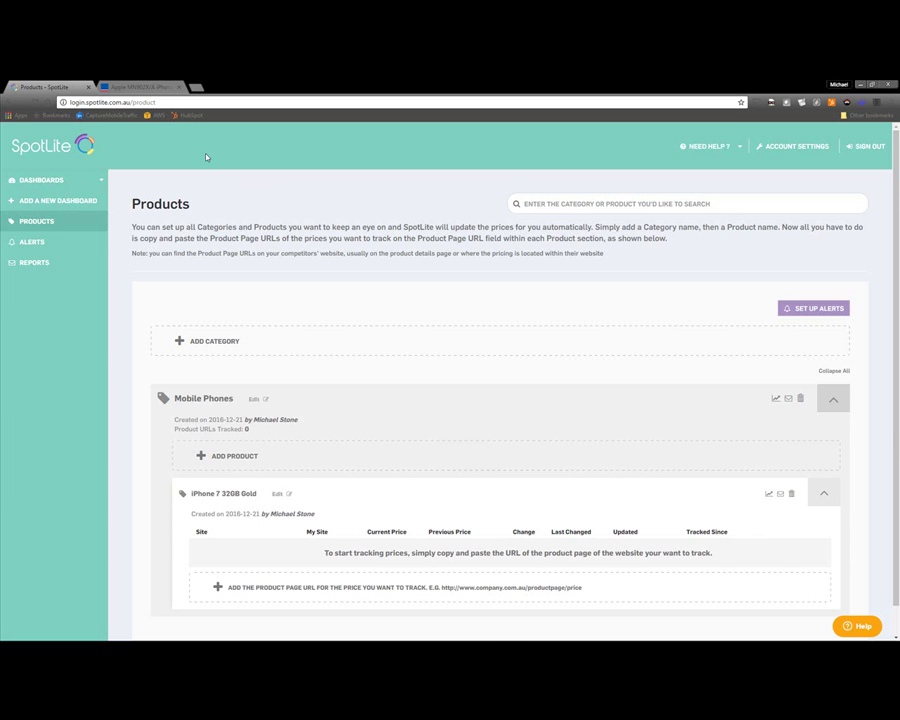
Switch to The Good Guys page for the Apple iPhone 7 32GB Gold and copy its URL.
left_click(139, 89)
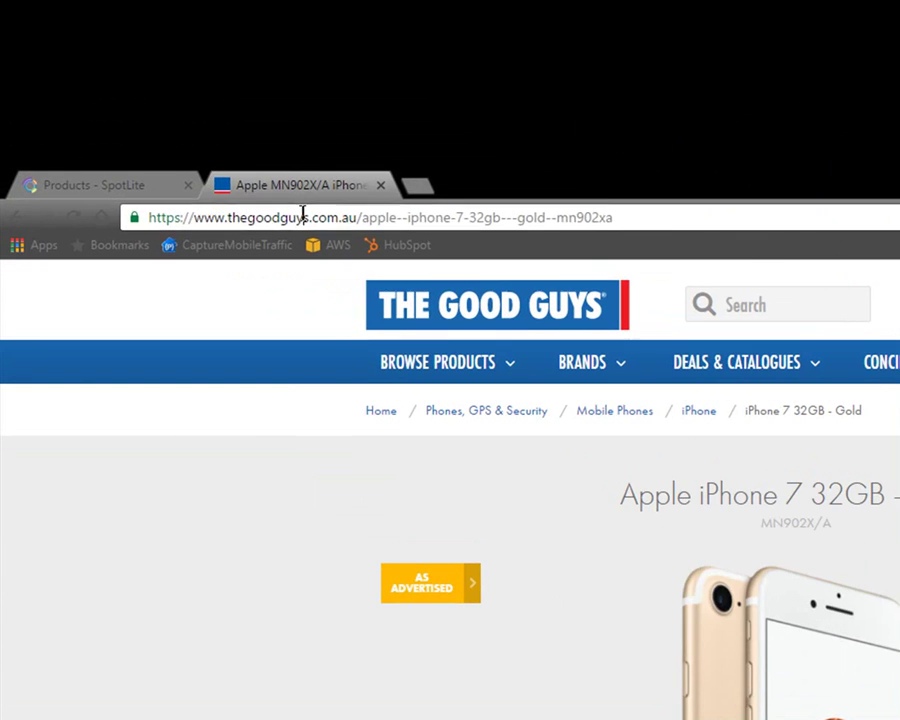
left_click(302, 220)
right_click(301, 221)
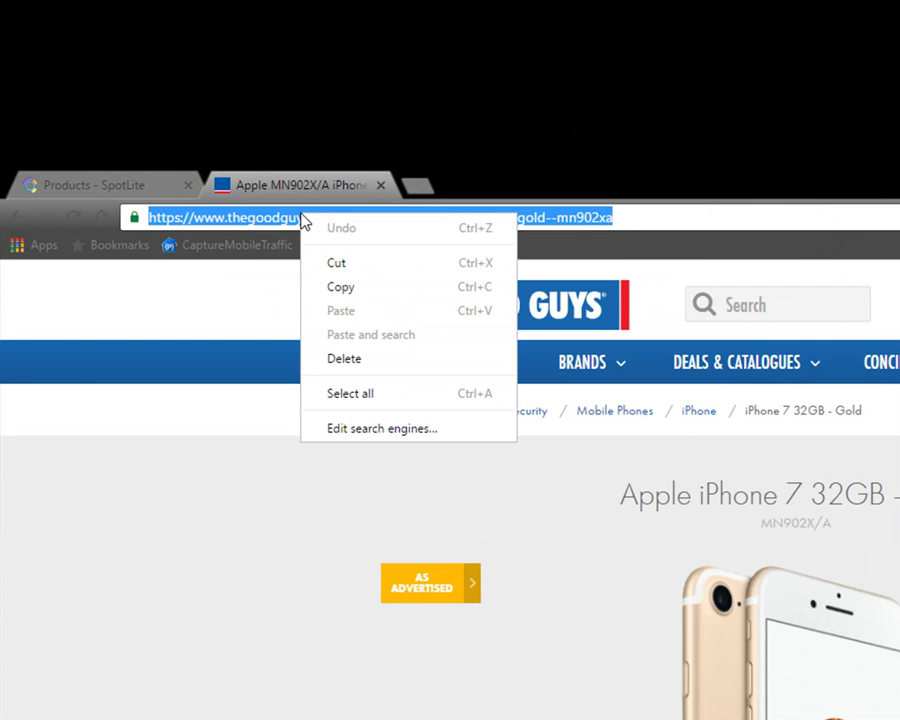
left_click(341, 287)
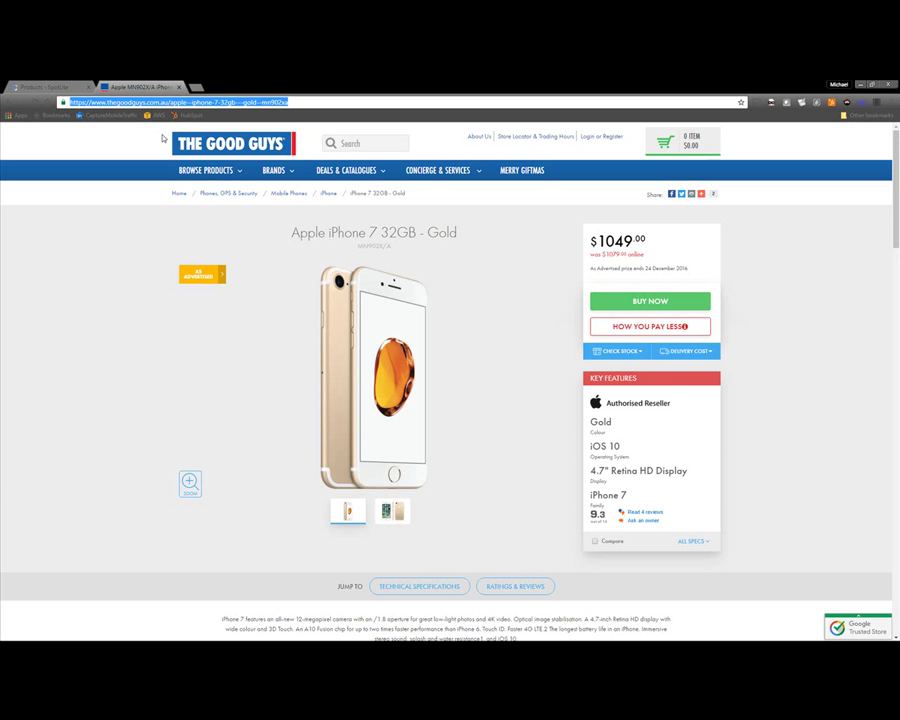
Back in SpotLite, add the copied Good Guys product page URL to the iPhone 7 32GB Gold product for price tracking.
left_click(45, 87)
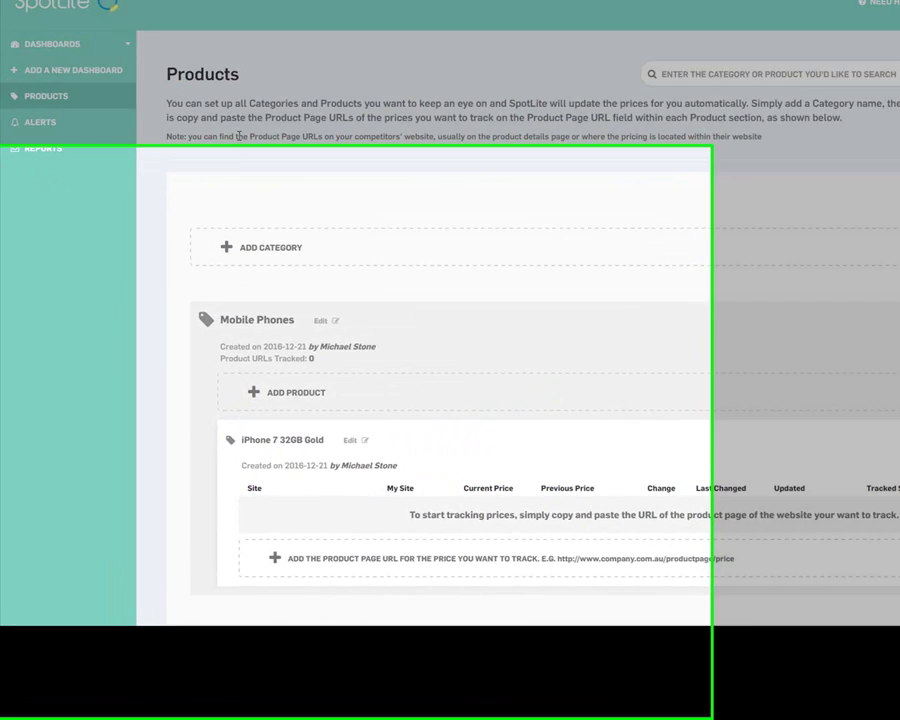
left_click(346, 557)
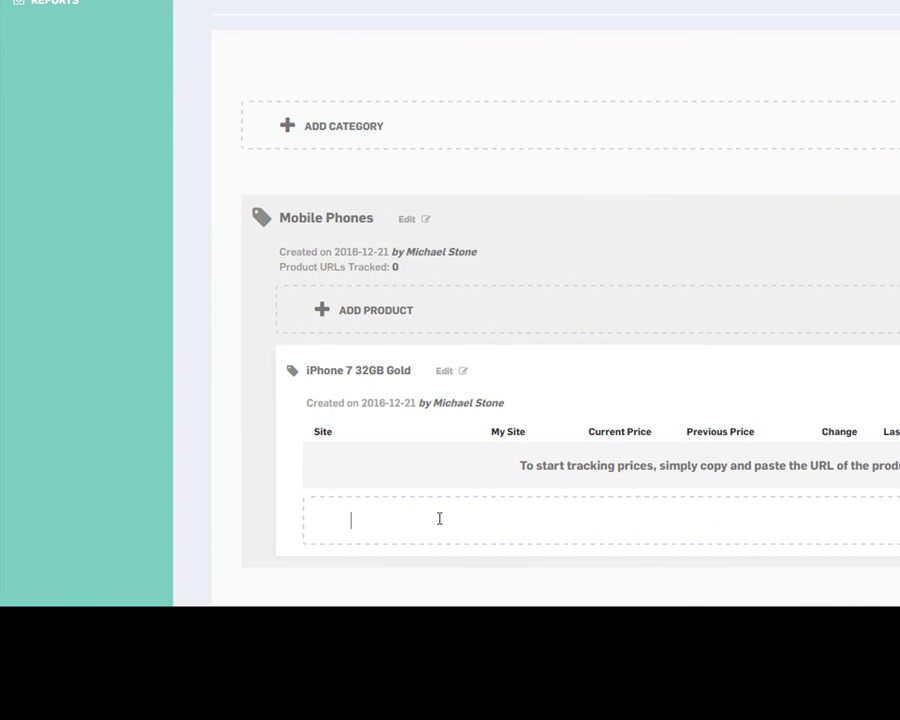
right_click(440, 520)
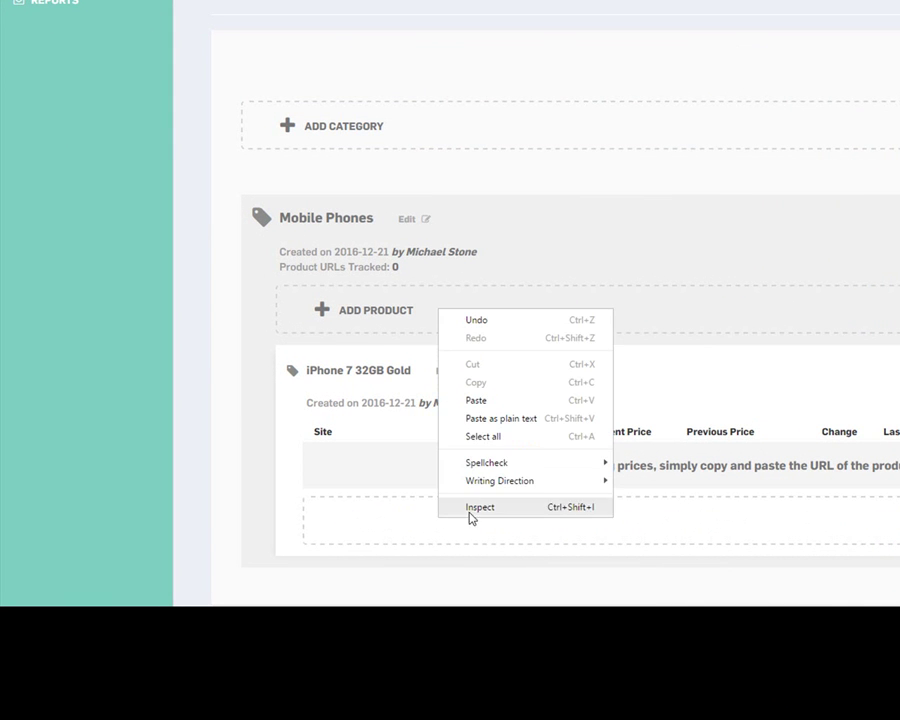
left_click(472, 403)
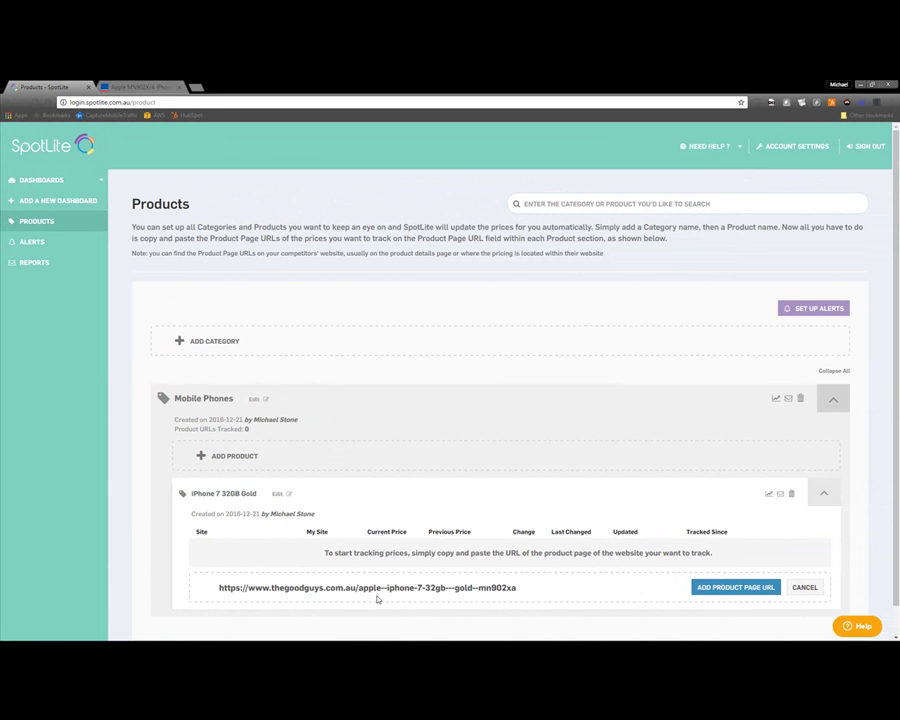
left_click(735, 587)
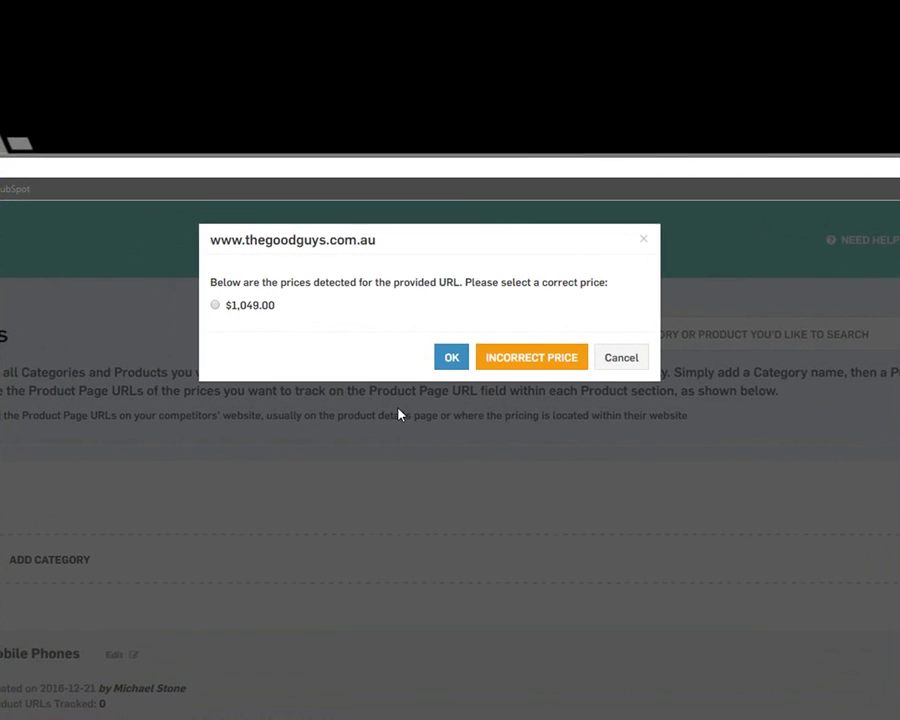
Check the detected price against The Good Guys product page and confirm $1,049.00 as the correct price.
left_click(143, 88)
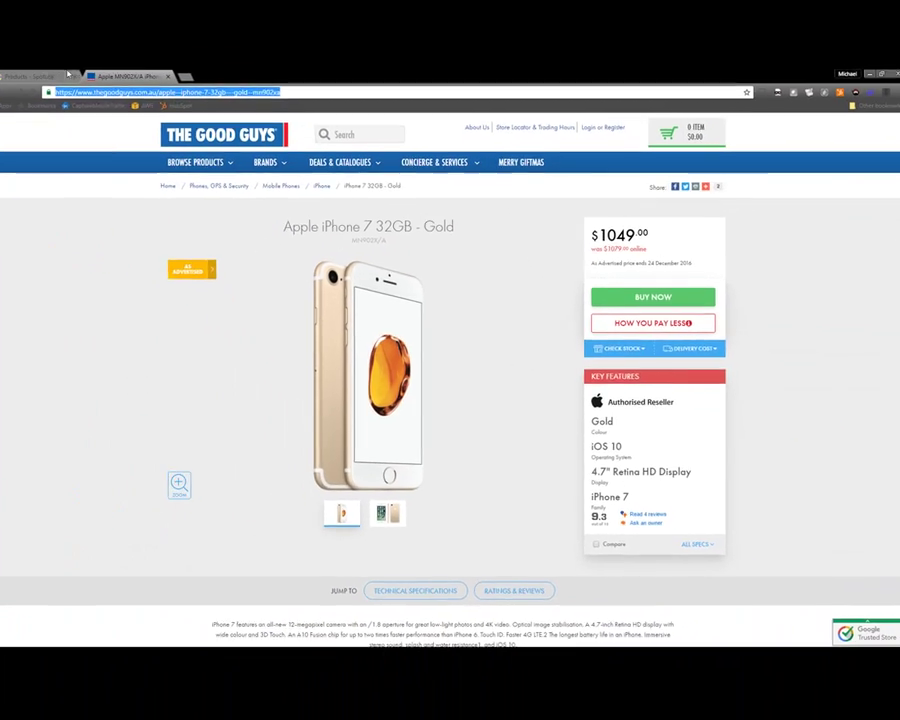
left_click(40, 75)
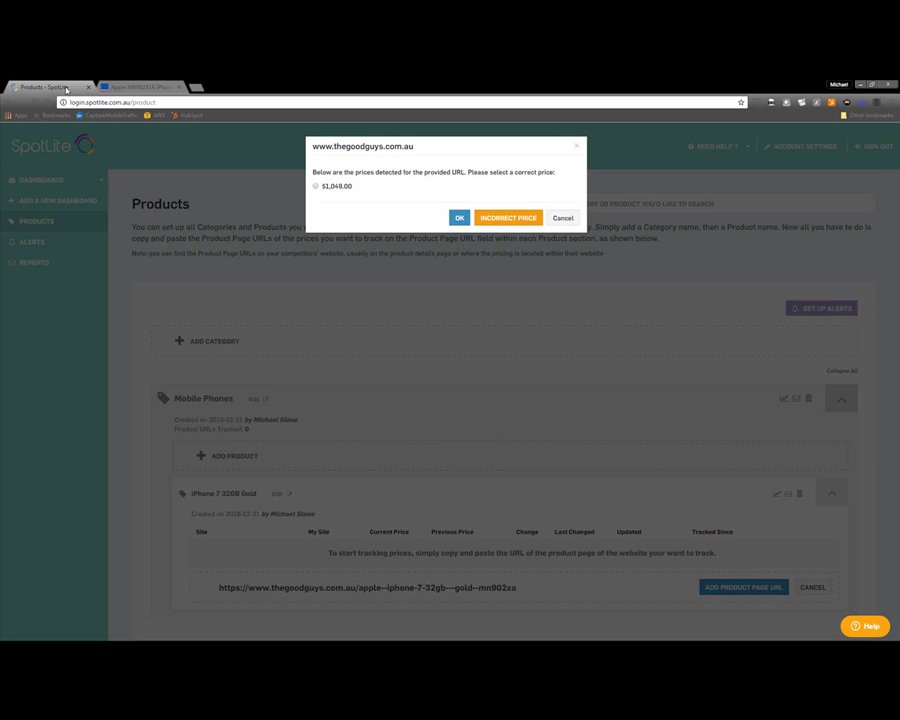
left_click(315, 187)
left_click(458, 218)
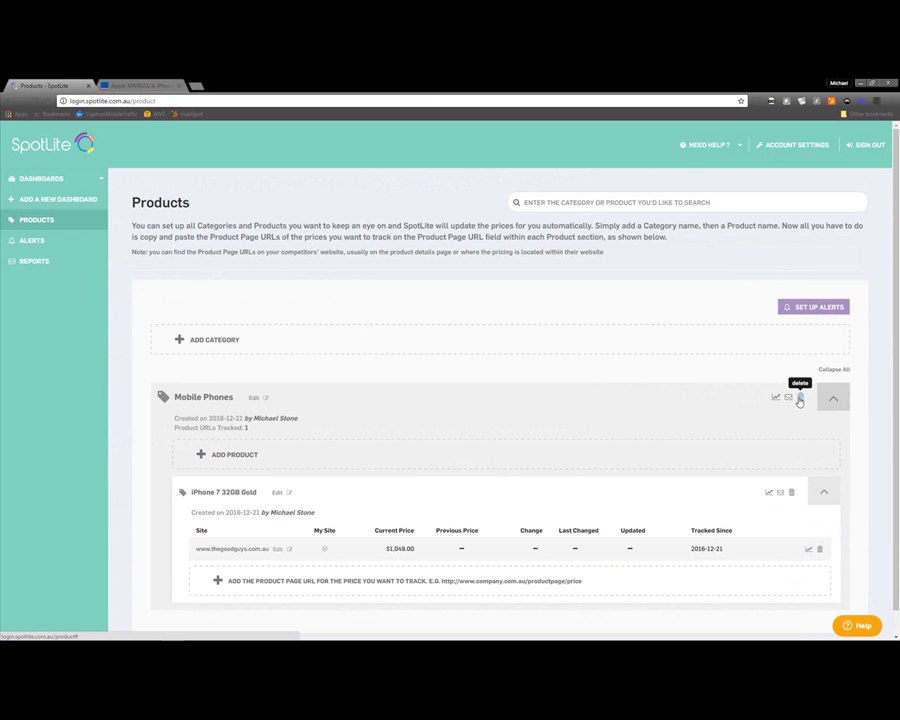
left_click(800, 398)
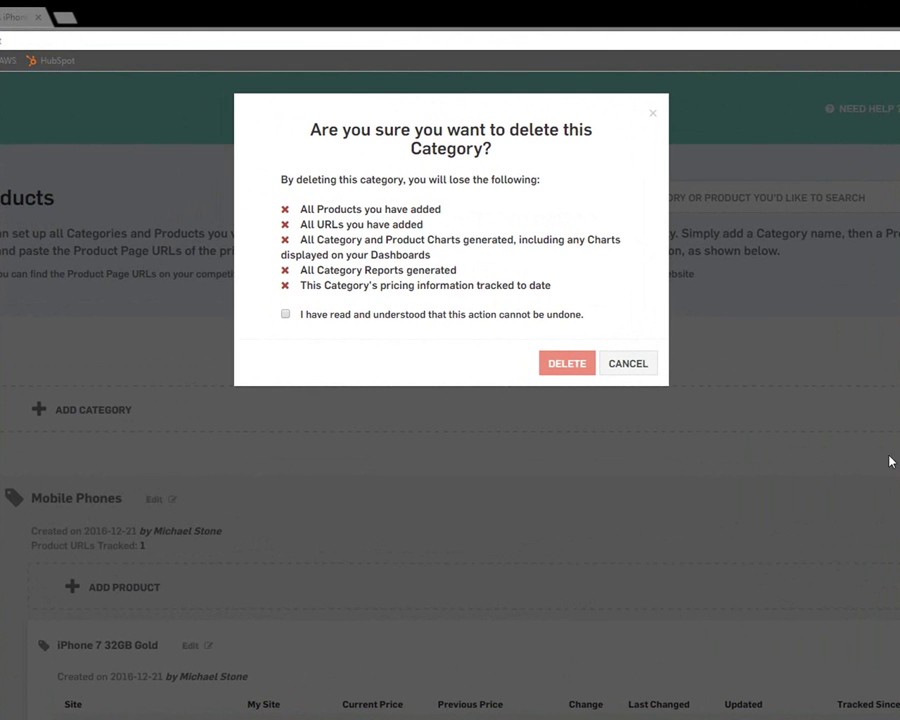
left_click(286, 315)
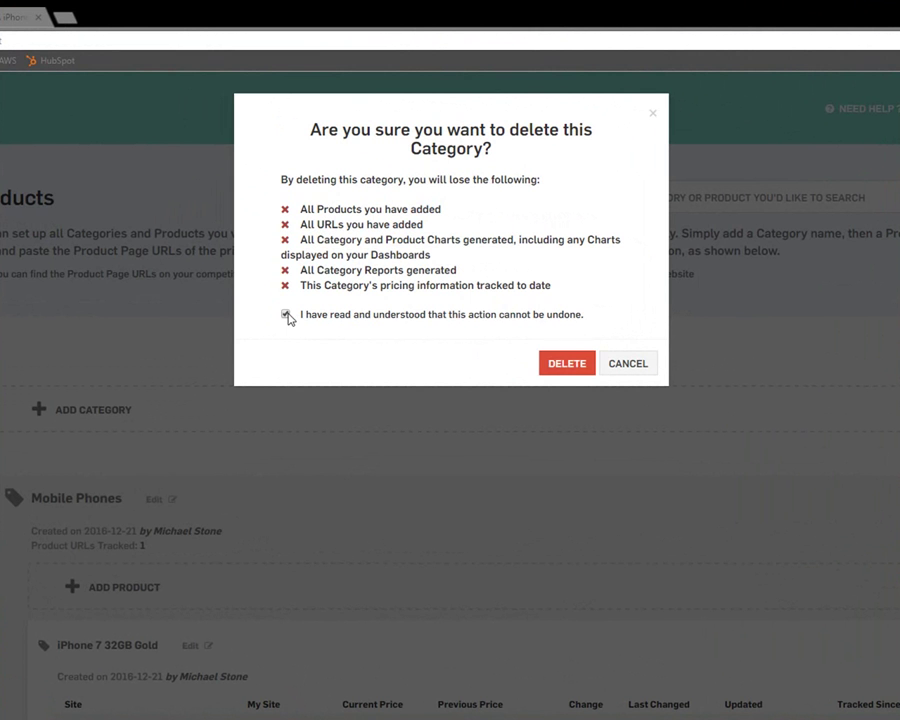
left_click(628, 364)
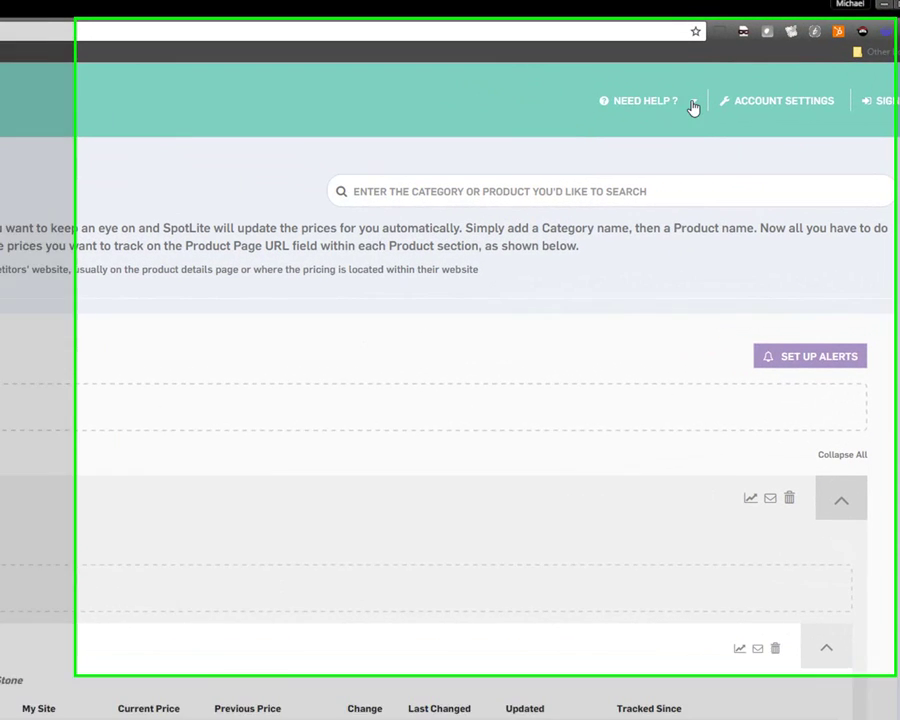
Show the list of available help resources for SpotLite.
left_click(740, 146)
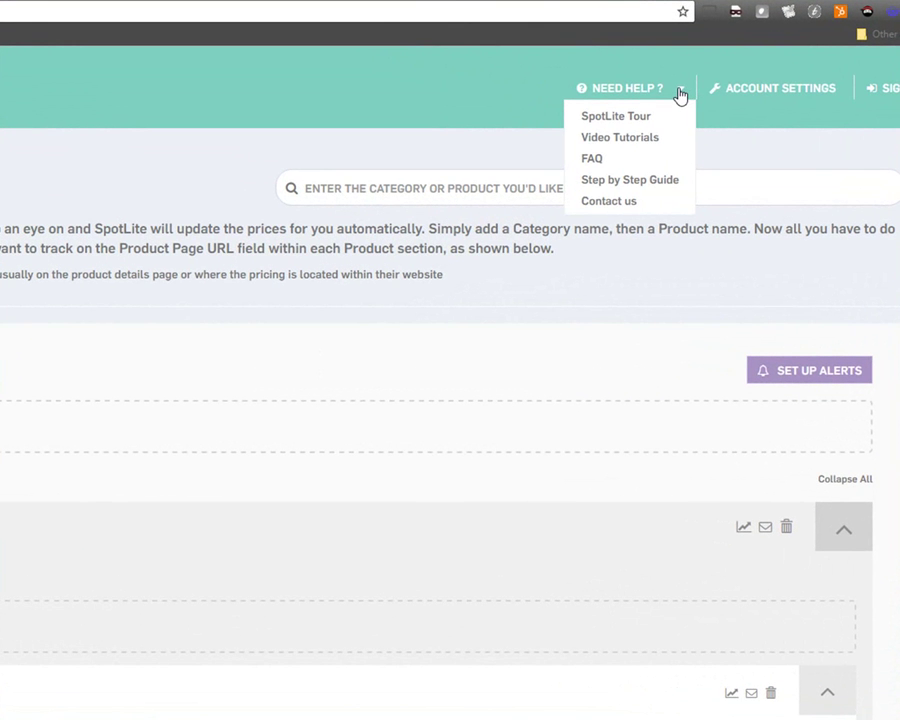